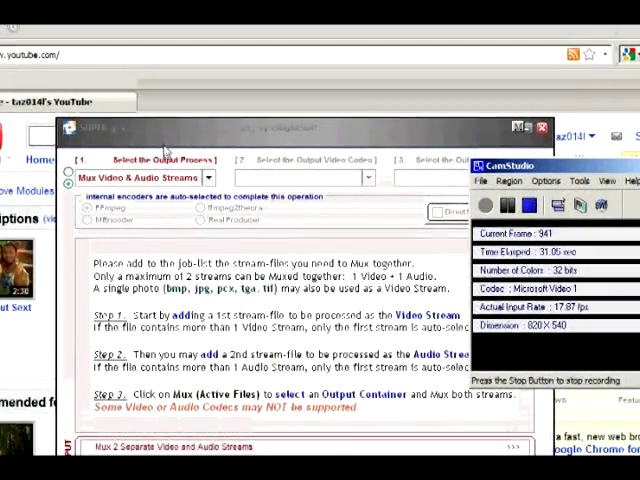
- Bring the SUPER muxing window in front of CamStudio and move it slightly lower
click(170, 150)
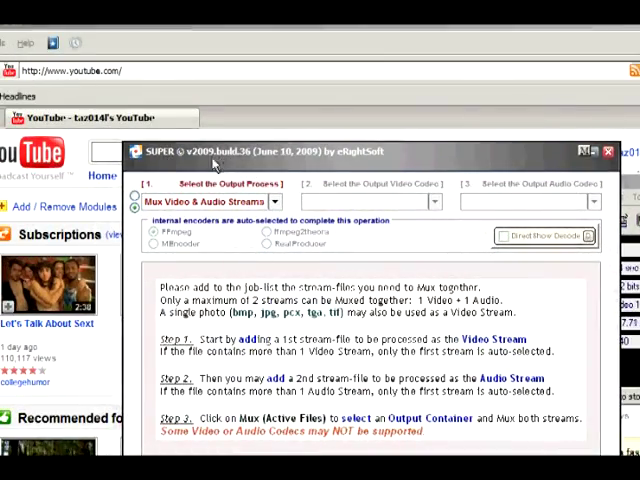
drag(276, 161, 283, 186)
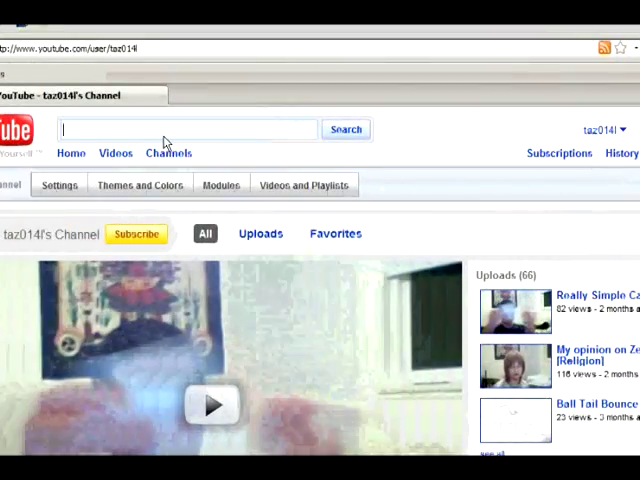
text(sl)
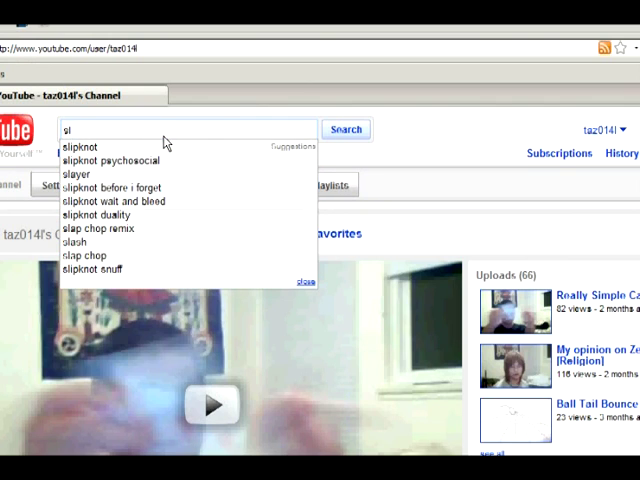
- Search YouTube for 'sylvania 8gb', open the 8GB player review, and open its boot-land.net link
key(BackSpace)
text(ylvania)
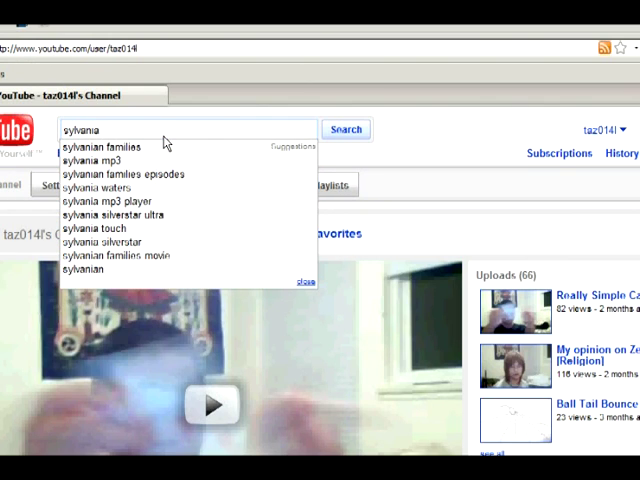
text( 8gb)
key(Return)
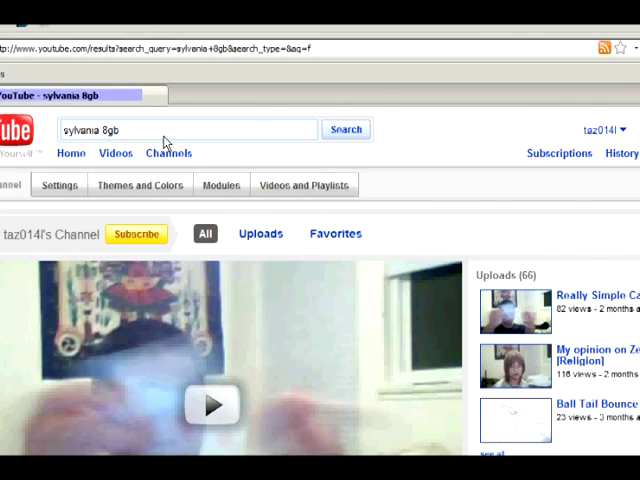
click(166, 232)
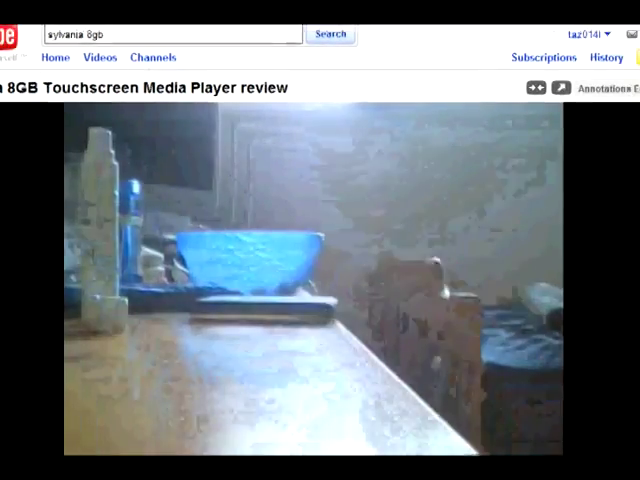
scroll(520, 300, down, 5)
scroll(520, 292, down, 5)
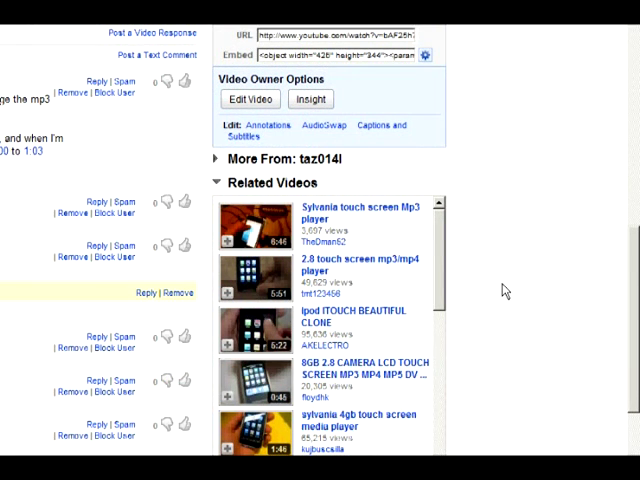
scroll(505, 291, up, 1)
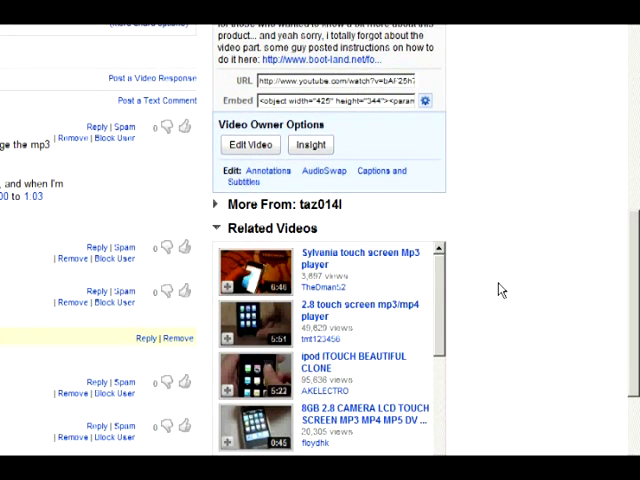
scroll(501, 290, up, 1)
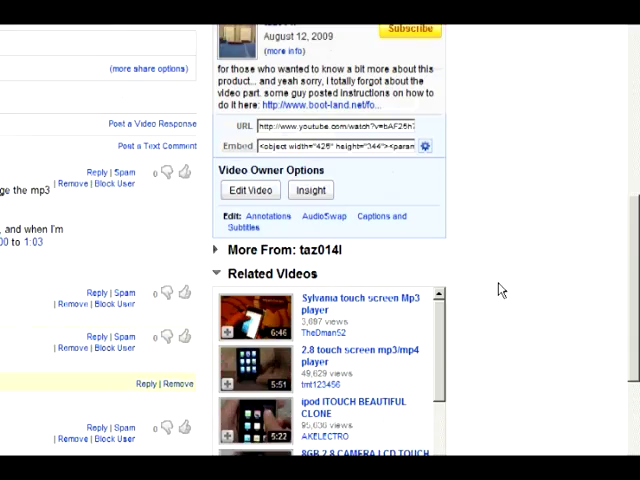
scroll(500, 290, up, 4)
scroll(498, 285, down, 12)
scroll(496, 288, up, 8)
scroll(496, 294, up, 3)
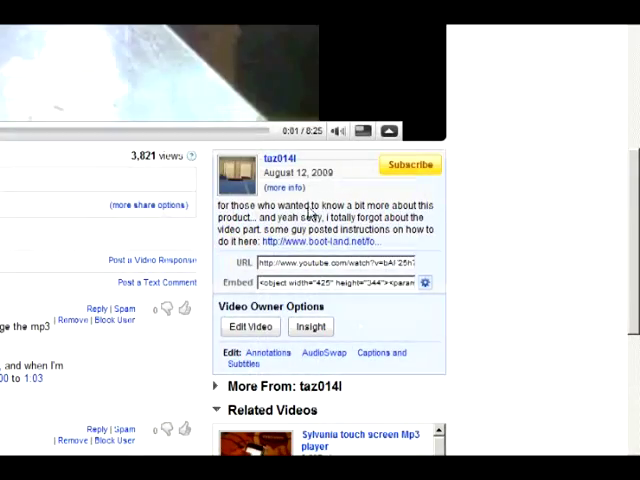
middle_click(284, 250)
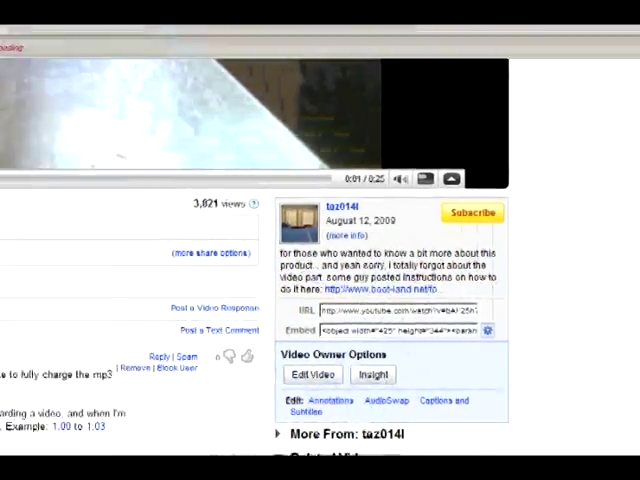
click(165, 129)
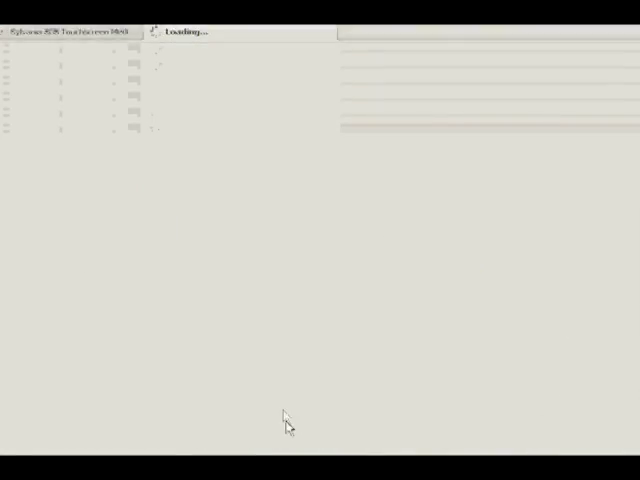
- Check the drives in Computer, view the forum's SUPER settings screenshot full size, then return to SUPER
key(super)
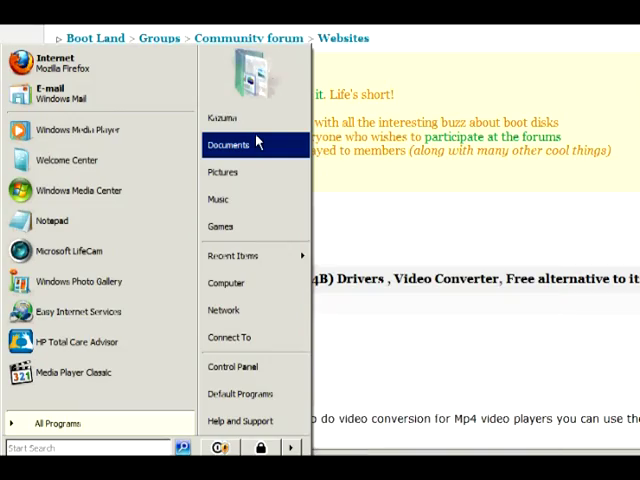
click(243, 290)
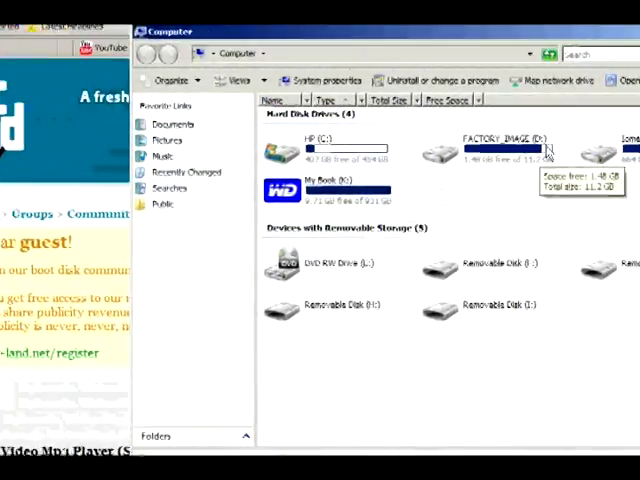
click(415, 138)
scroll(87, 254, down, 4)
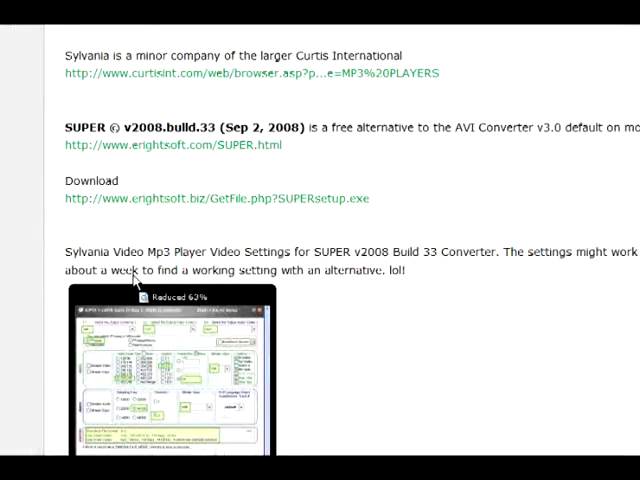
scroll(80, 258, down, 2)
scroll(105, 252, down, 3)
scroll(112, 249, up, 3)
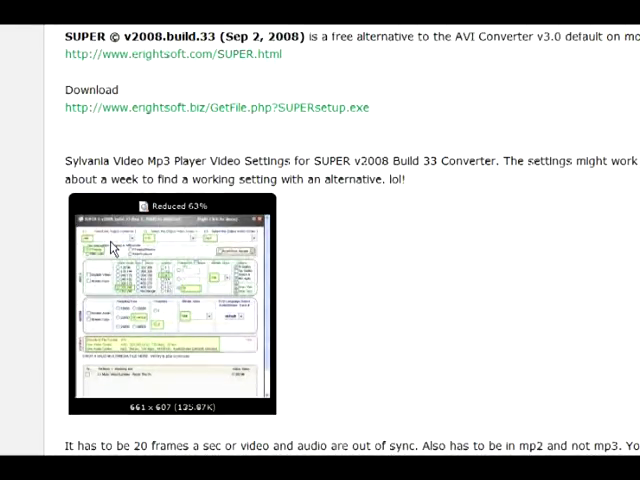
scroll(424, 206, down, 1)
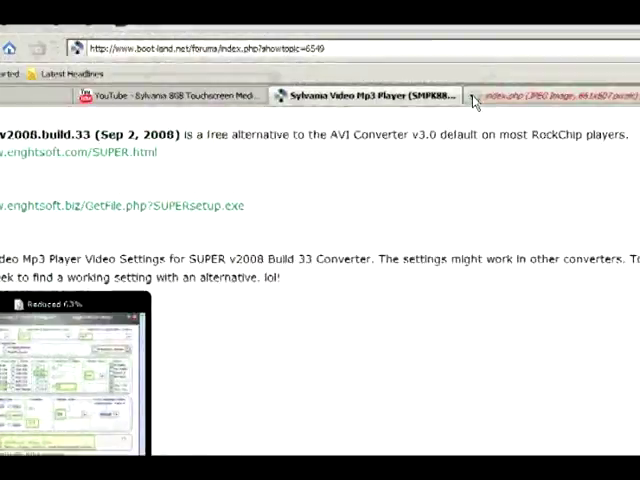
scroll(229, 339, down, 2)
scroll(228, 338, down, 3)
scroll(228, 338, up, 4)
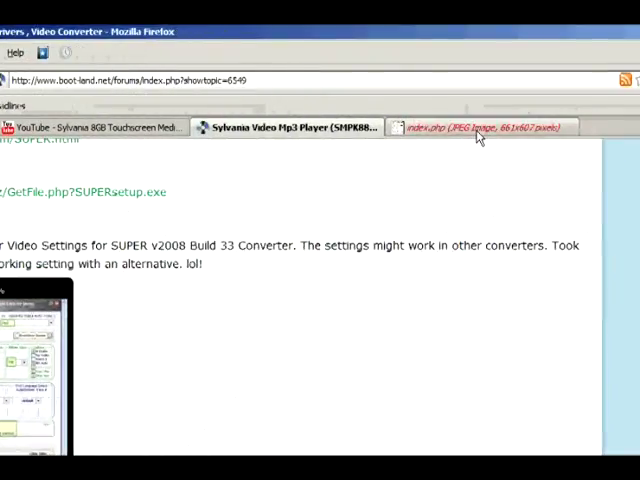
click(478, 137)
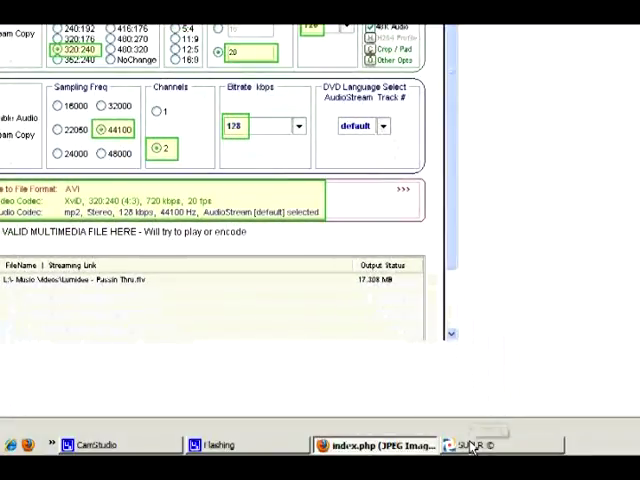
click(471, 447)
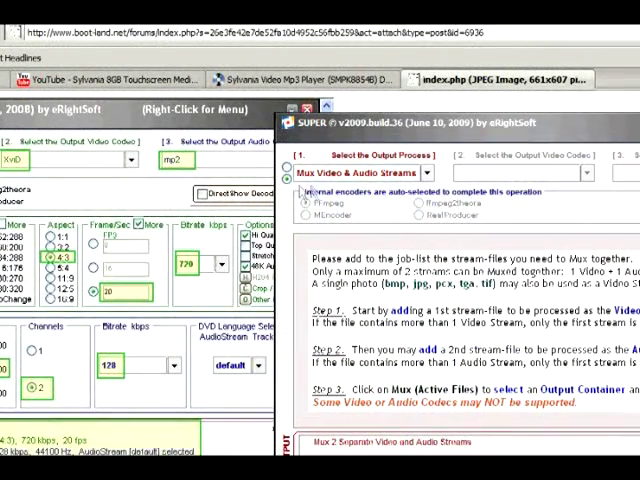
- Switch SUPER from muxing to normal encoding mode and reposition the window
click(340, 175)
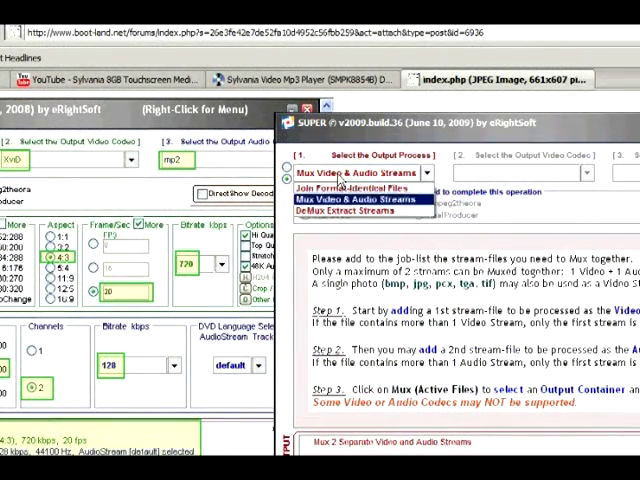
click(311, 172)
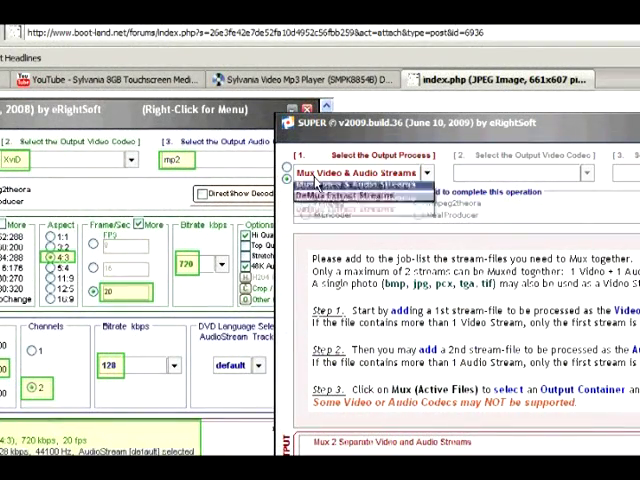
click(301, 200)
click(287, 166)
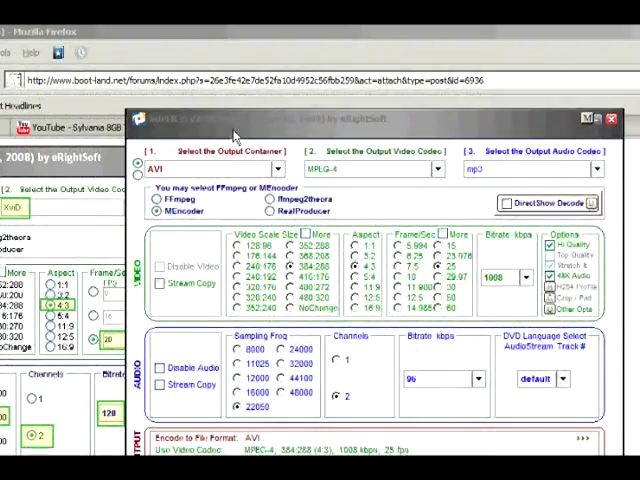
drag(235, 137, 403, 165)
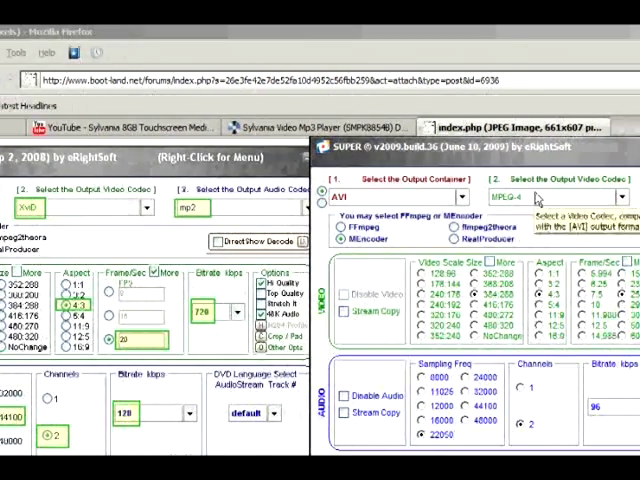
- Set the output to an AVI container with XviD video and mp2 audio
click(452, 198)
scroll(452, 198, up, 4)
click(456, 196)
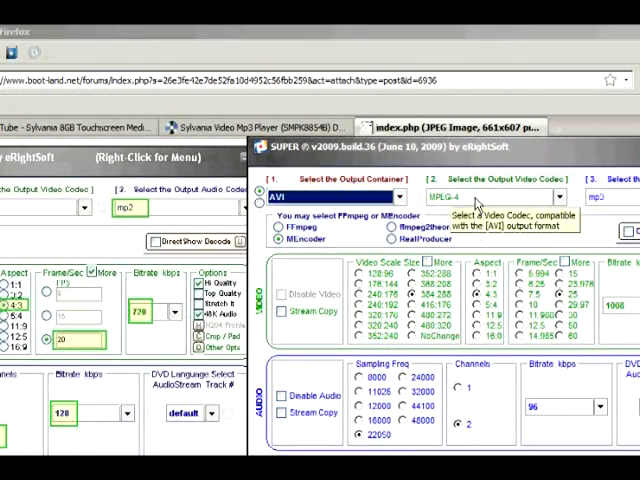
click(477, 203)
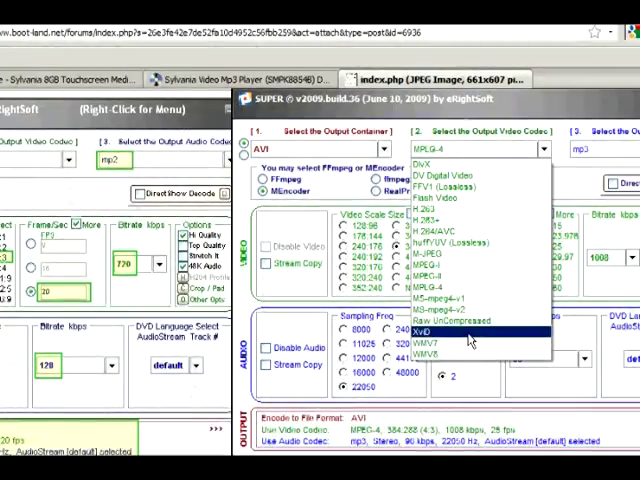
click(470, 335)
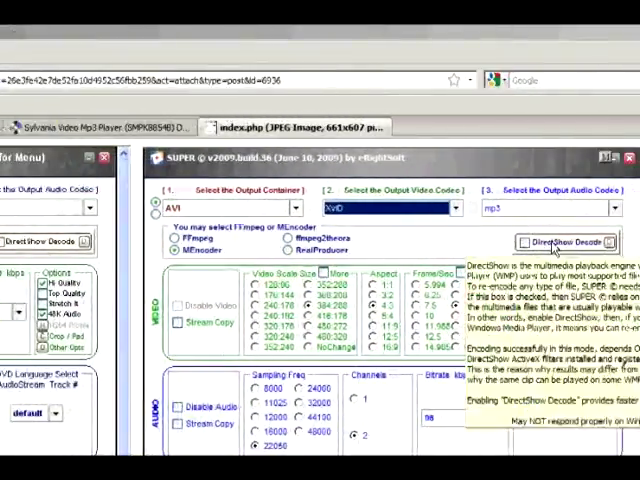
click(471, 209)
click(430, 279)
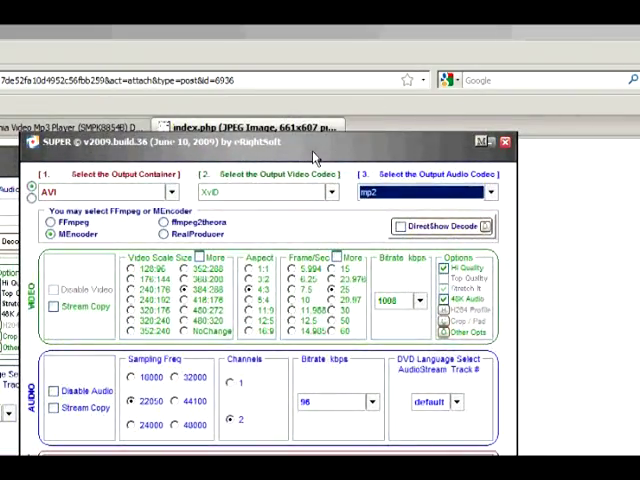
drag(313, 158, 367, 167)
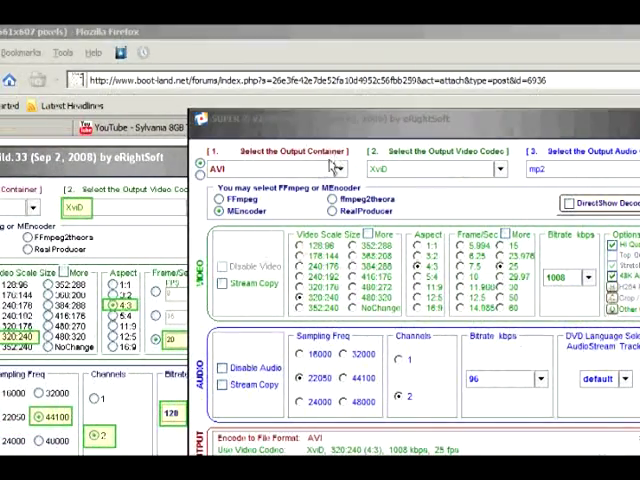
- Enable a custom frame rate and lower the video bitrate from 1008 to 720 kbps
drag(300, 120, 473, 168)
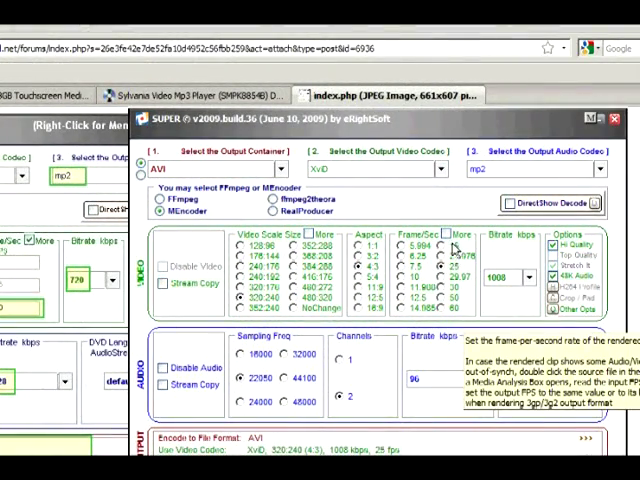
click(447, 235)
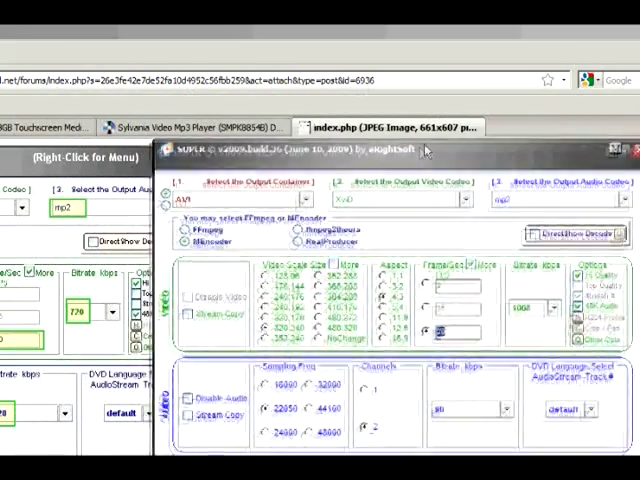
drag(288, 119, 422, 148)
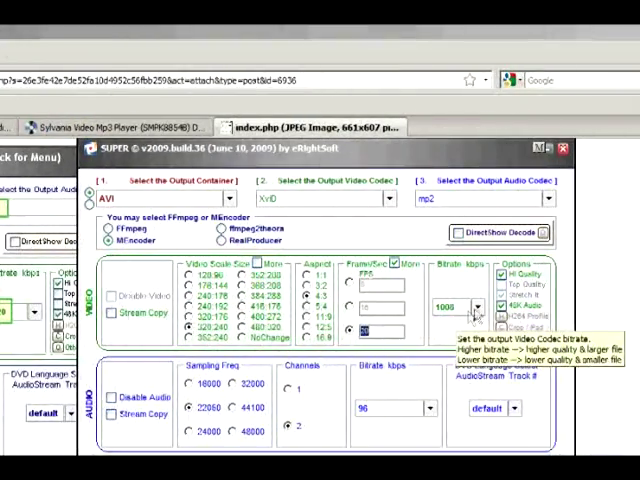
click(477, 308)
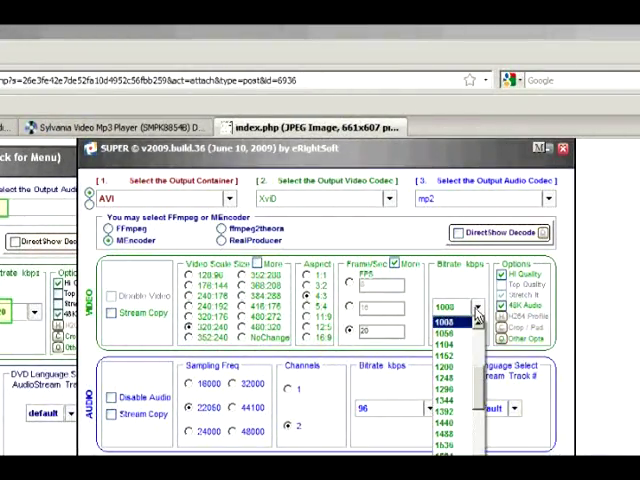
scroll(462, 340, up, 5)
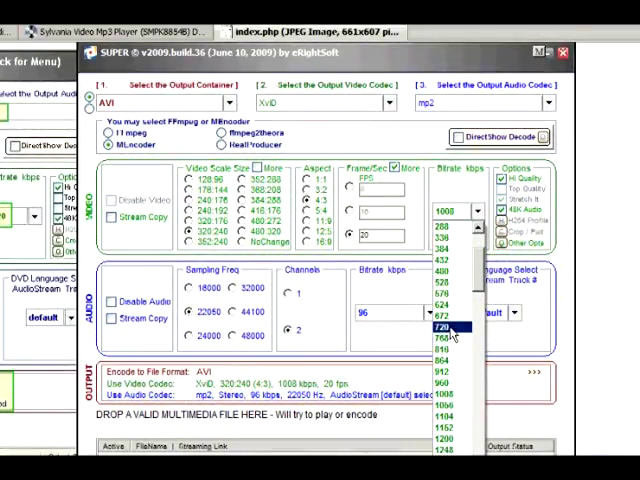
click(449, 329)
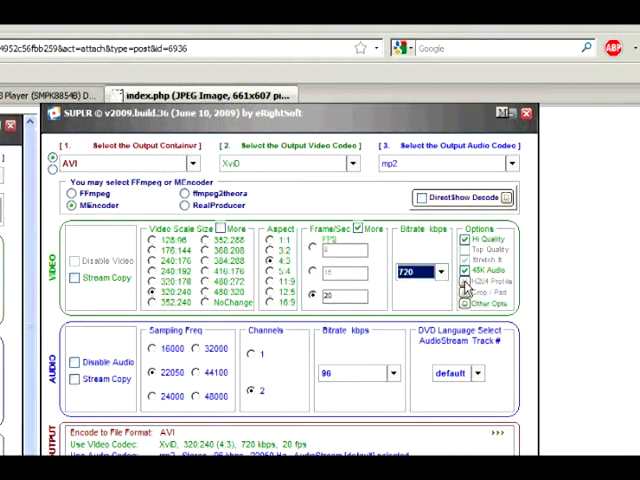
- Select 44100 Hz sampling frequency and a 128 kbps audio bitrate
click(463, 268)
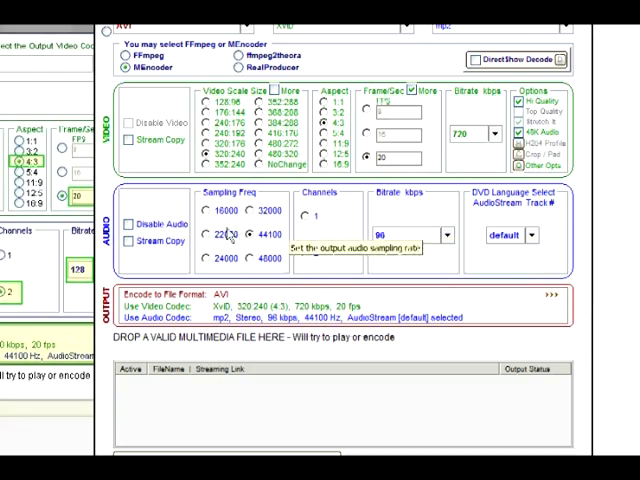
click(464, 238)
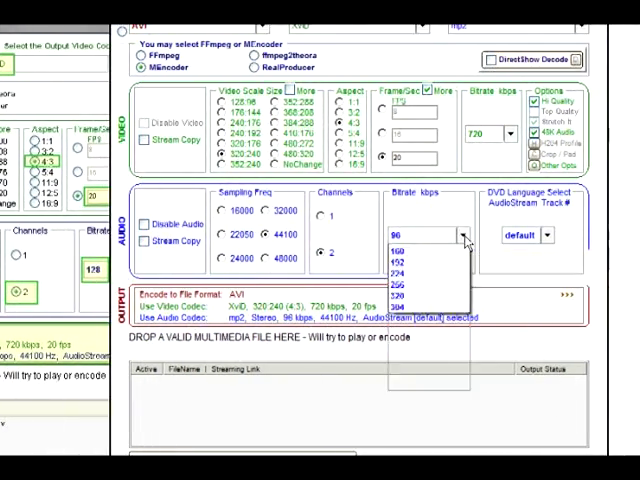
click(418, 320)
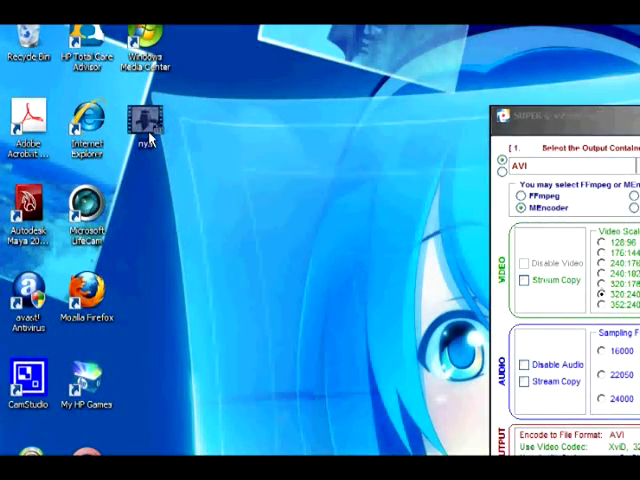
- Check nya.wmv's properties: 320x240 at 30 fps with 32 kbps audio
right_click(150, 140)
click(248, 348)
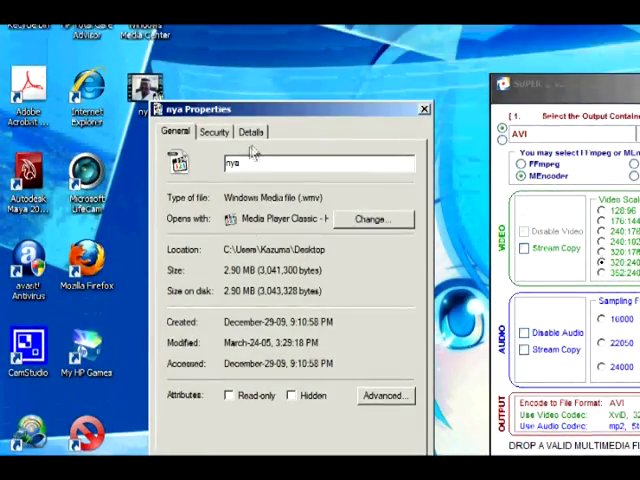
click(256, 138)
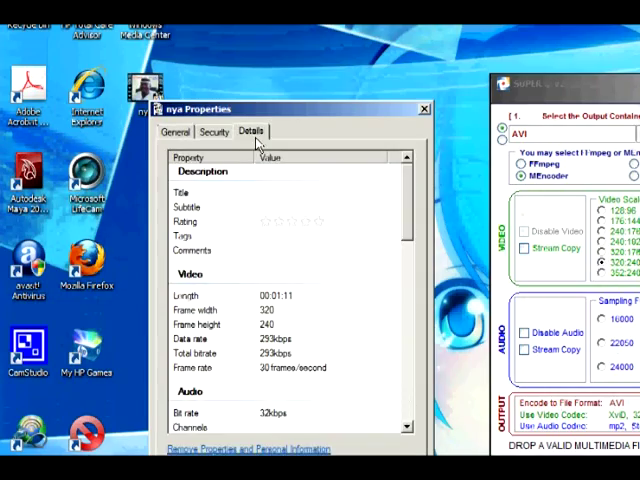
click(226, 137)
click(185, 135)
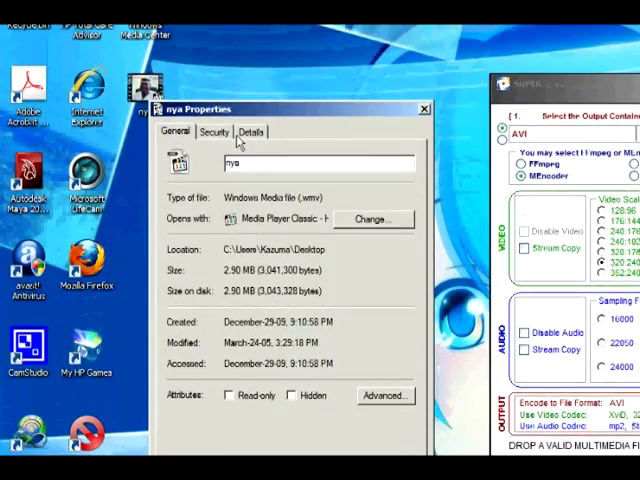
click(245, 134)
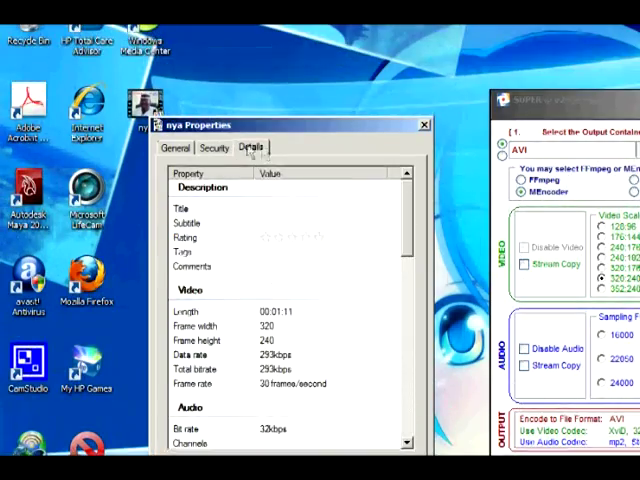
- Close the properties dialog and open nya.wmv in Media Player Classic
click(214, 147)
click(335, 403)
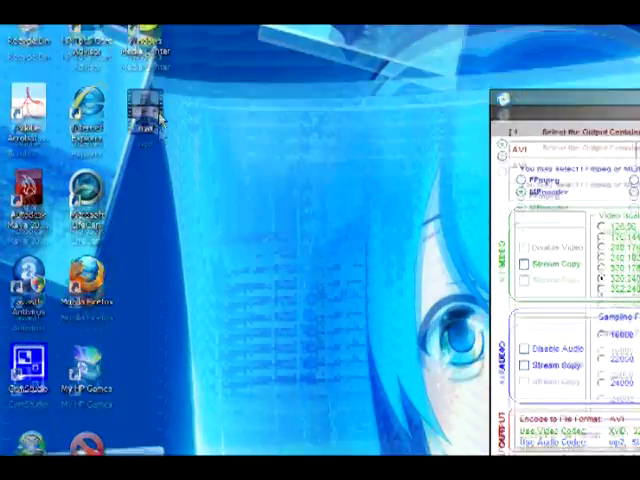
double_click(158, 30)
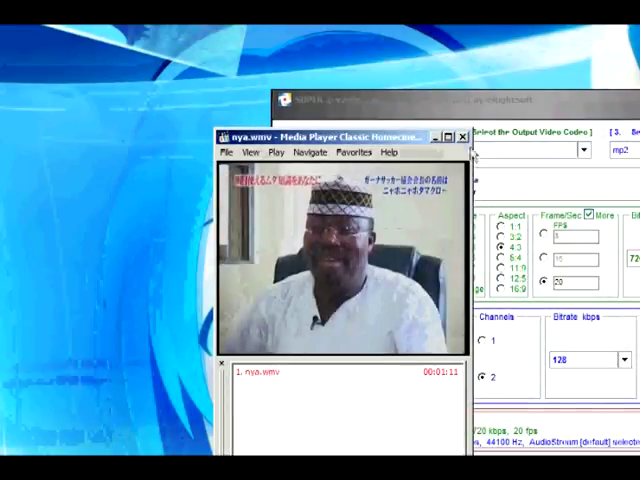
- Close Media Player Classic and choose XviD as SUPER's output video codec
click(463, 137)
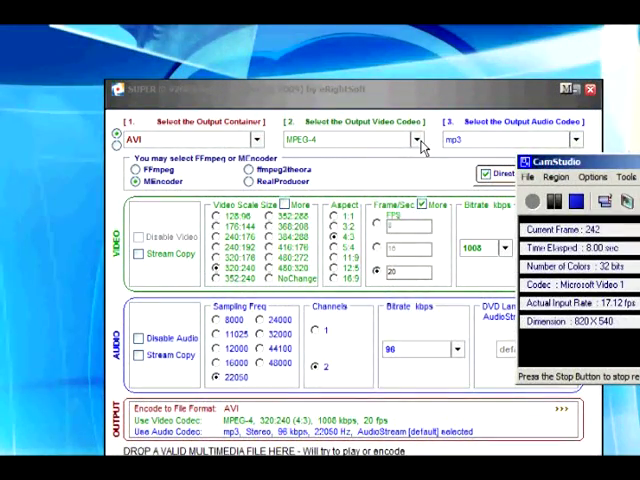
click(420, 143)
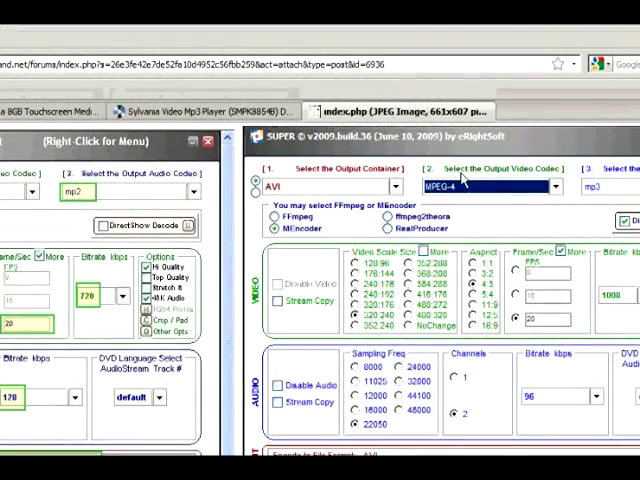
click(467, 188)
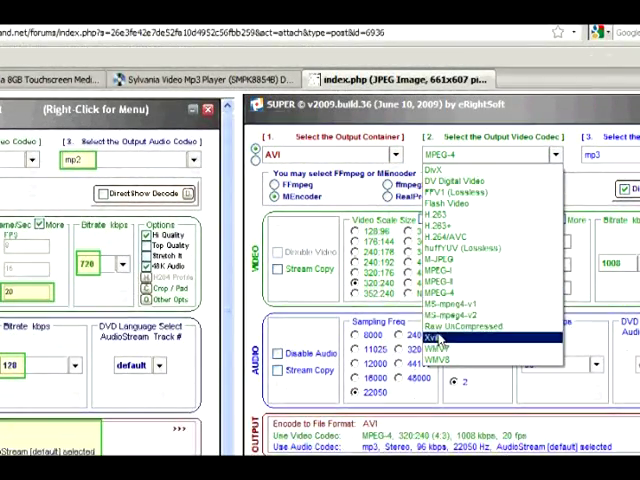
click(434, 369)
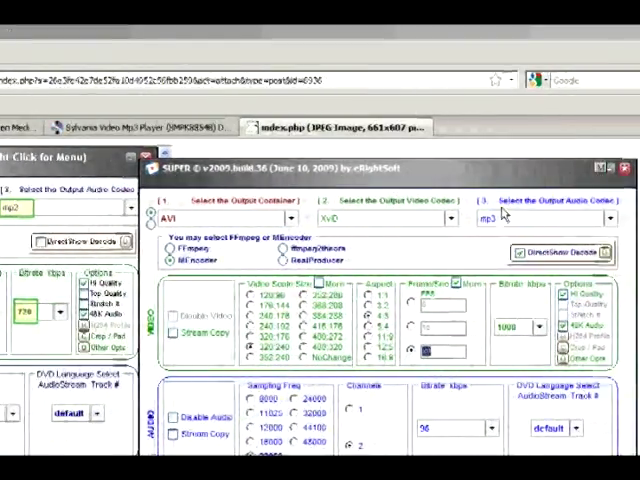
- Set mp2 audio at 44100 Hz with a 128 kbps bitrate
click(500, 218)
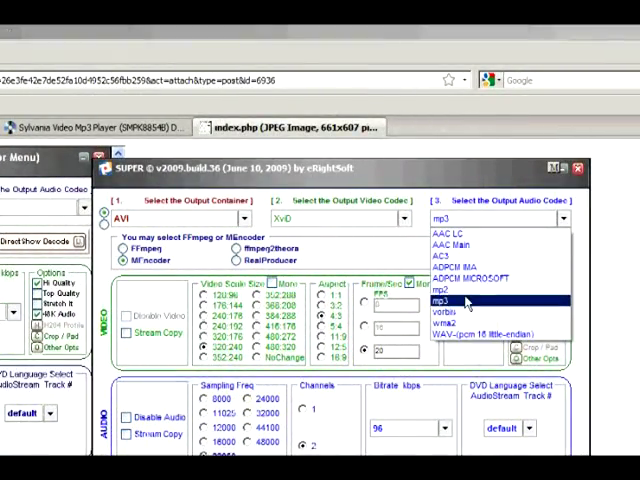
click(465, 289)
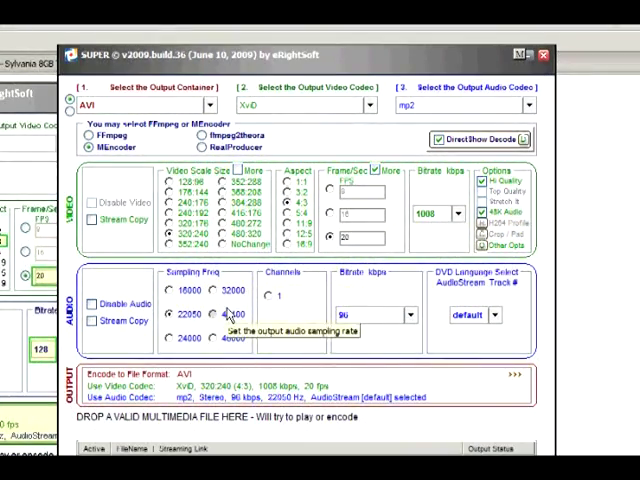
click(228, 314)
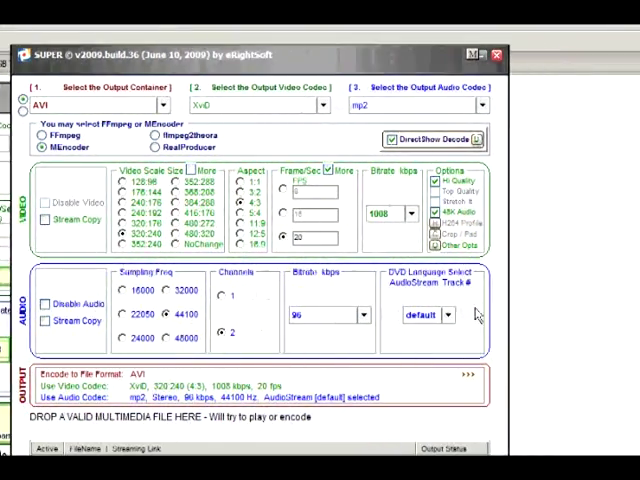
click(345, 316)
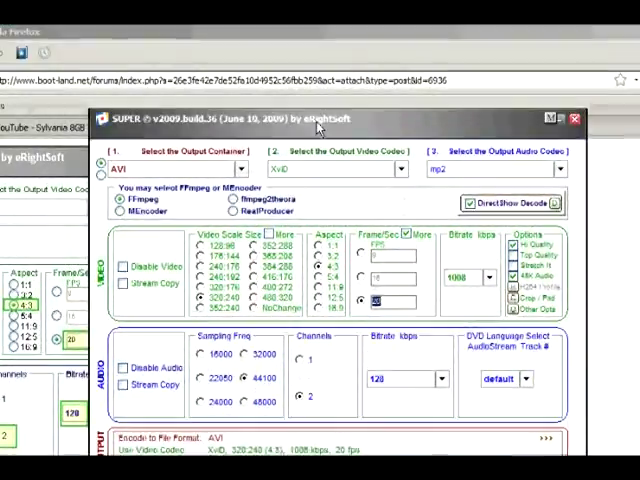
drag(317, 126, 478, 136)
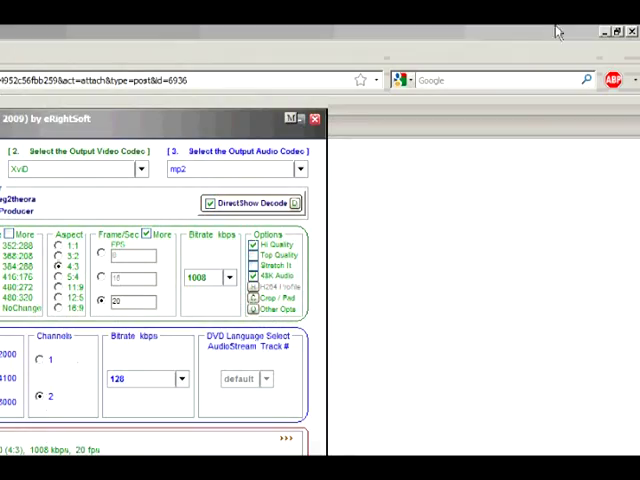
- Minimise the browser to reveal the desktop behind SUPER
click(602, 33)
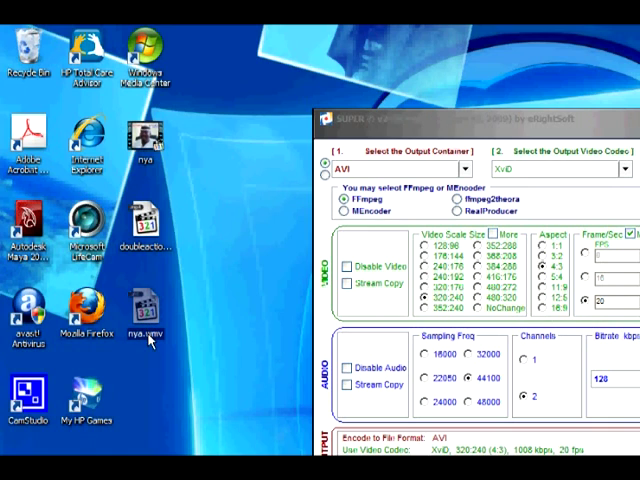
- Try playing nya.wmv.AVI in Media Player Classic, then close it after the render error
right_click(151, 341)
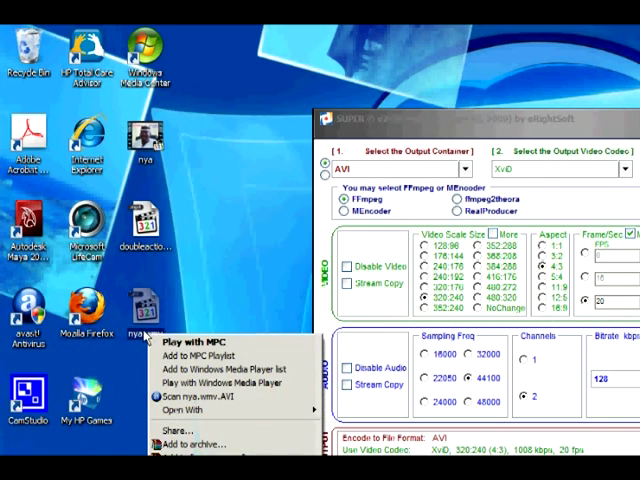
double_click(147, 318)
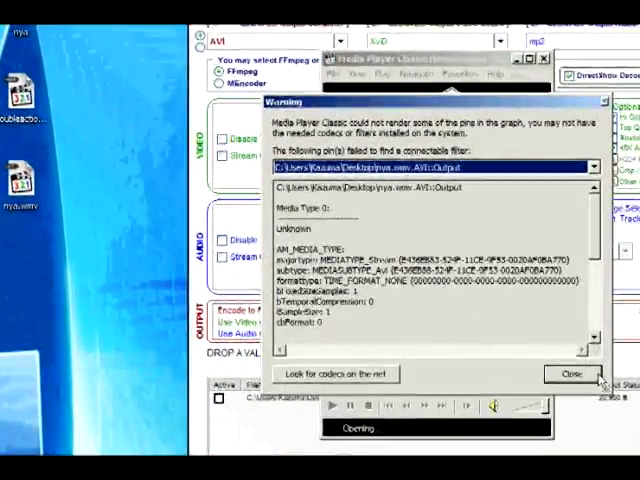
click(478, 350)
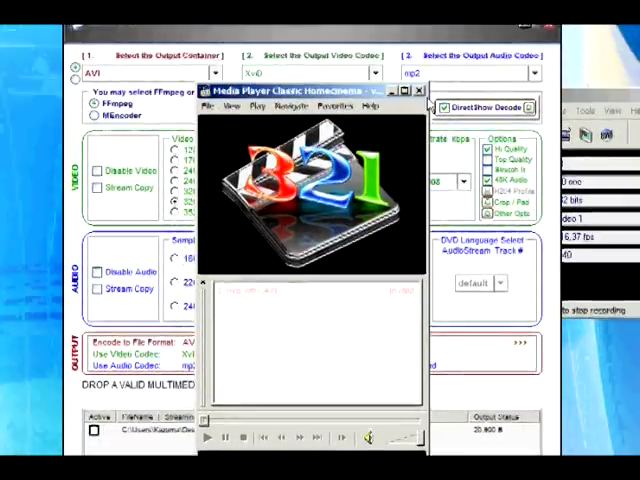
click(428, 147)
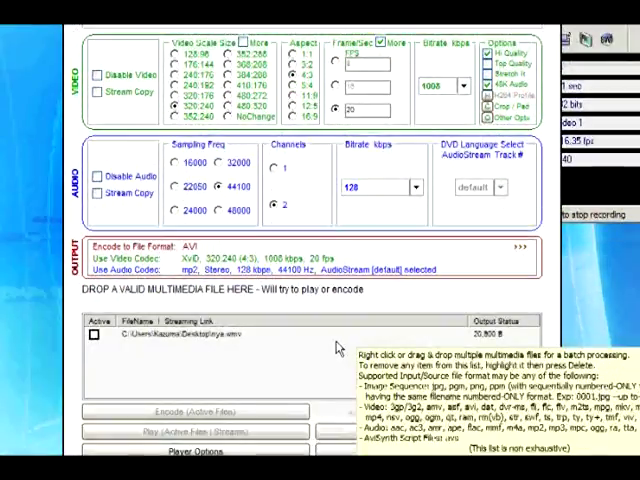
- Preview the last rendered nya.wmv file from SUPER, then close the player
click(339, 477)
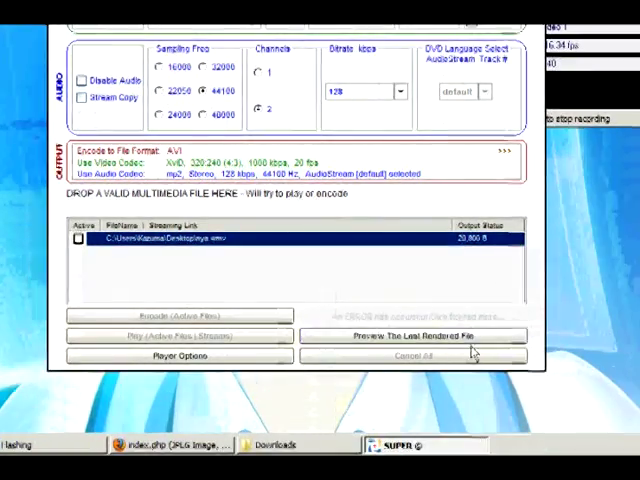
click(480, 372)
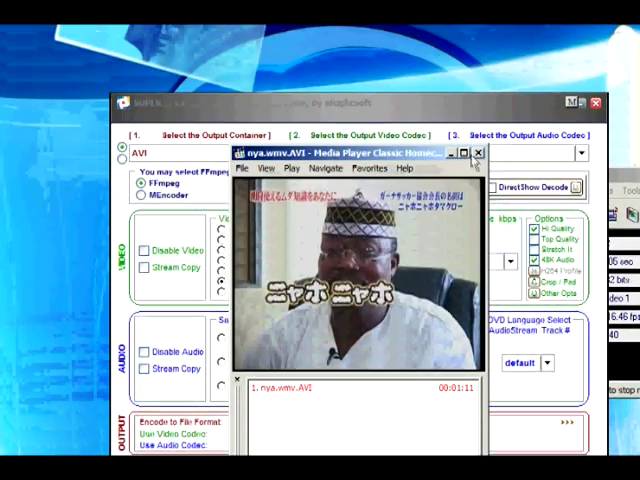
click(478, 73)
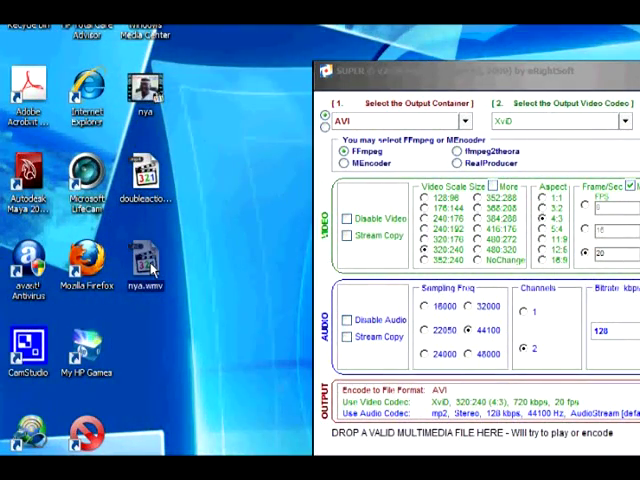
- Rename the desktop video nya.wmv to nya and select the renamed file
click(157, 289)
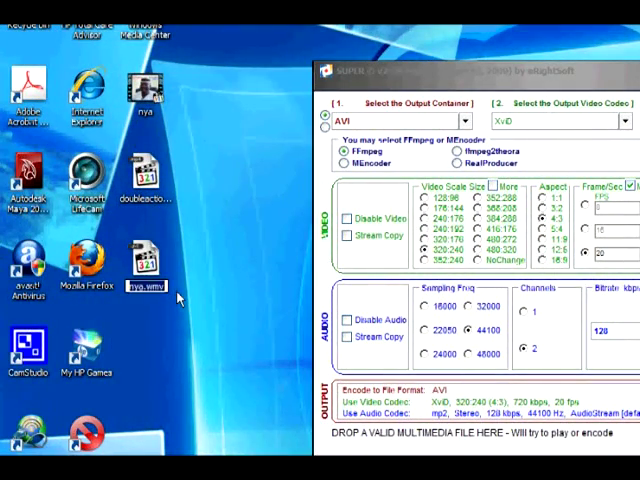
key(BackSpace)
key(BackSpace)
key(BackSpace)
key(BackSpace)
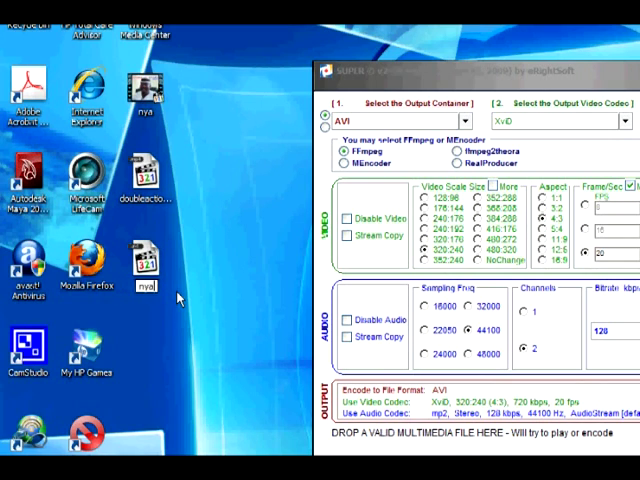
key(Return)
drag(200, 231, 124, 341)
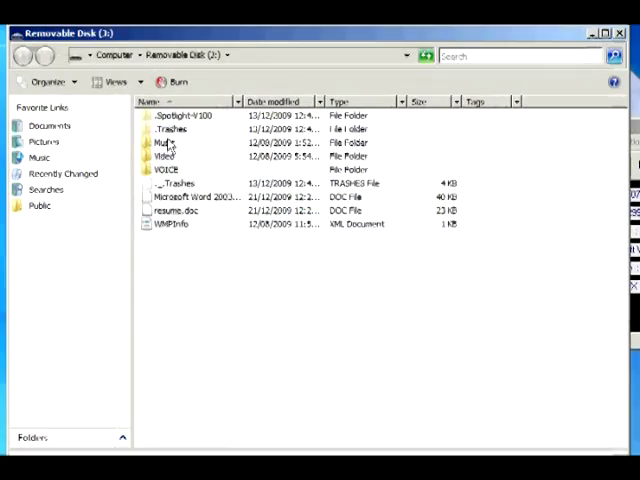
- Open the player's Video folder and permanently delete both .flv videos
click(183, 158)
double_click(183, 158)
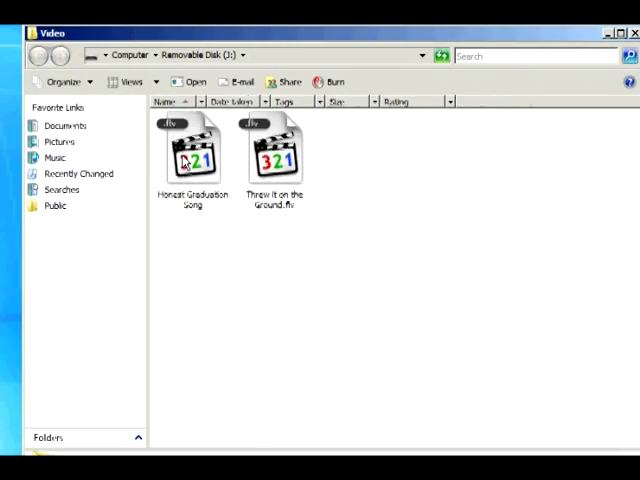
click(296, 173)
click(180, 178)
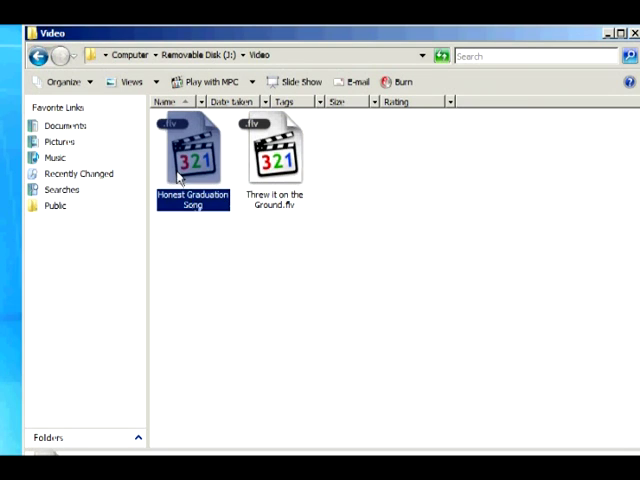
drag(190, 255, 352, 156)
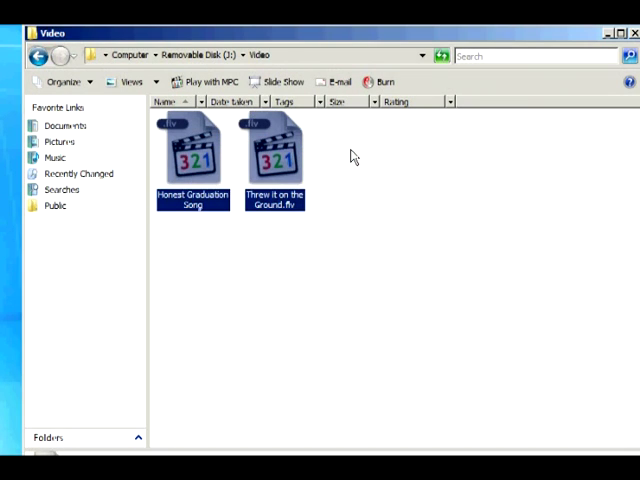
key(shift+Delete)
key(Return)
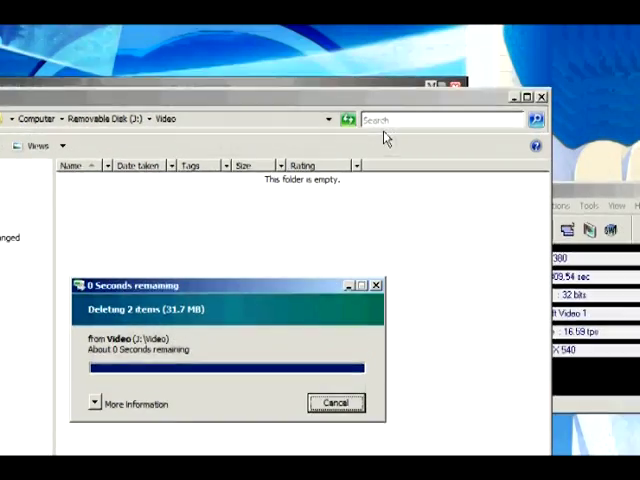
- Copy the nya video into the Video folder and check its 7.25 MB properties
mouse_move(35, 305)
mouse_down()
mouse_move(225, 313)
mouse_move(414, 296)
mouse_up()
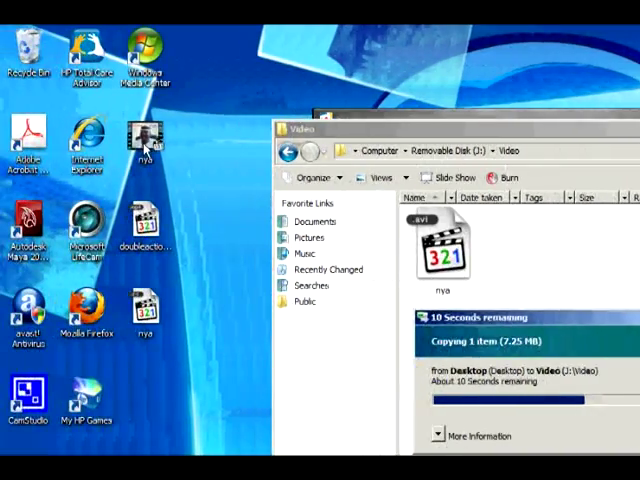
right_click(143, 147)
click(152, 402)
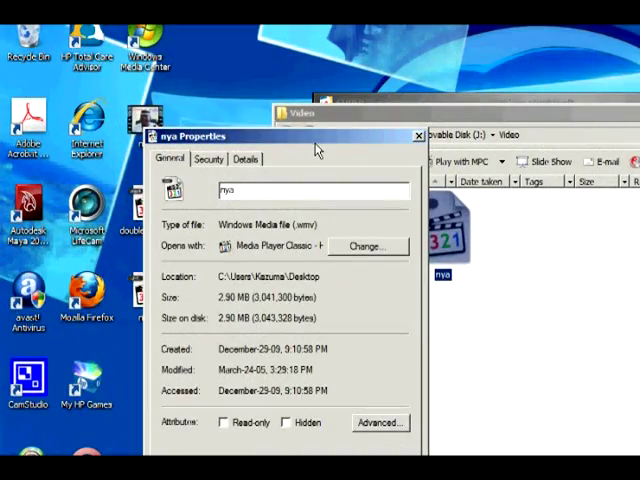
drag(316, 150, 335, 143)
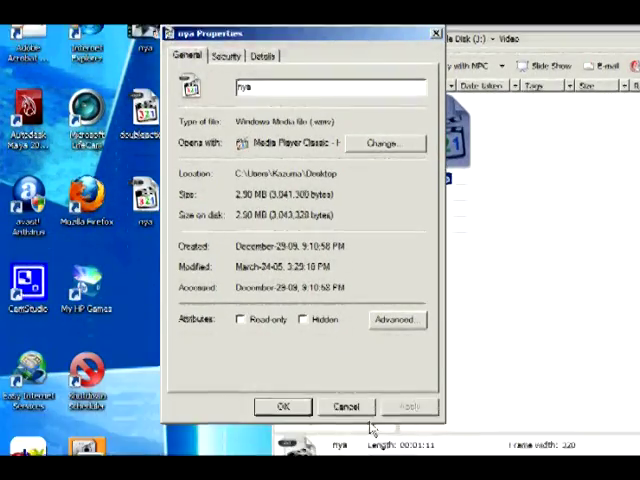
click(346, 406)
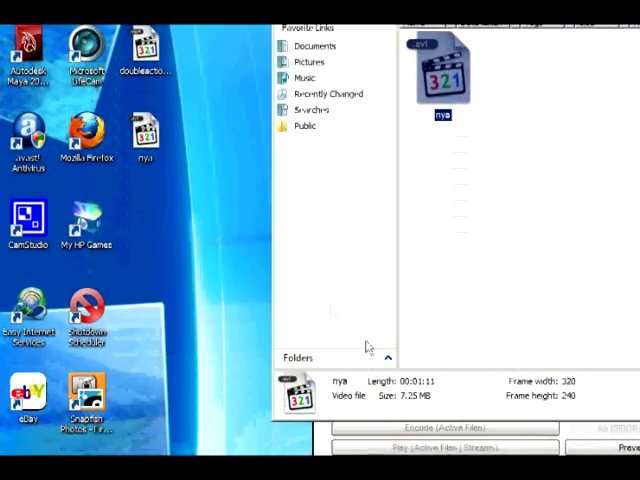
right_click(152, 212)
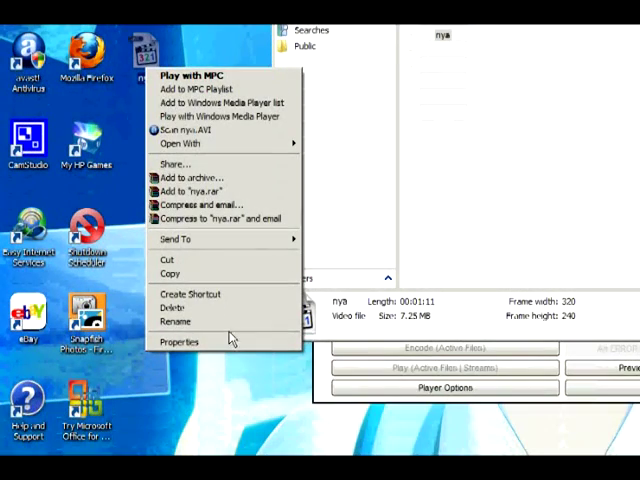
click(229, 342)
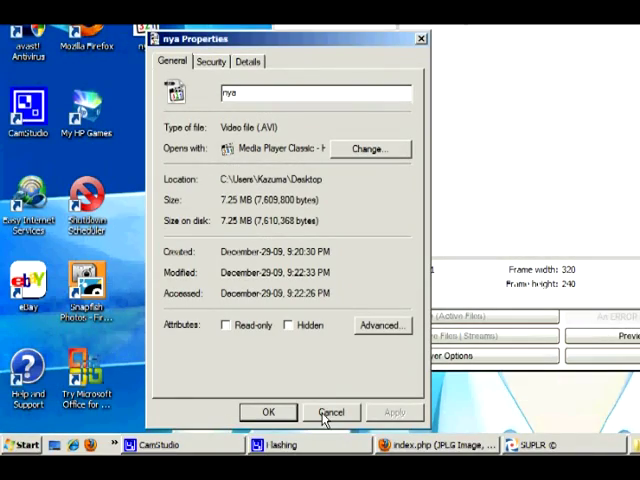
click(326, 418)
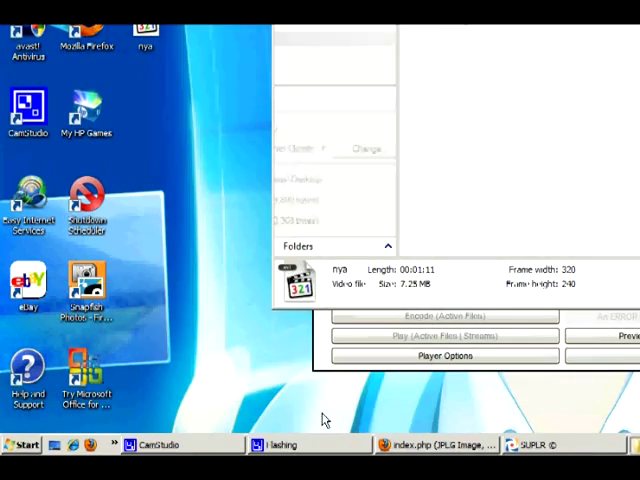
click(476, 129)
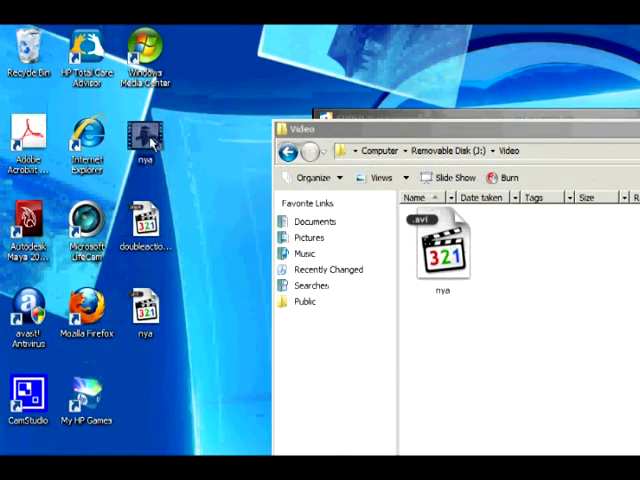
- Move the Video folder window aside and choose FLV / SWF (Flash) as SUPER's output container
click(149, 230)
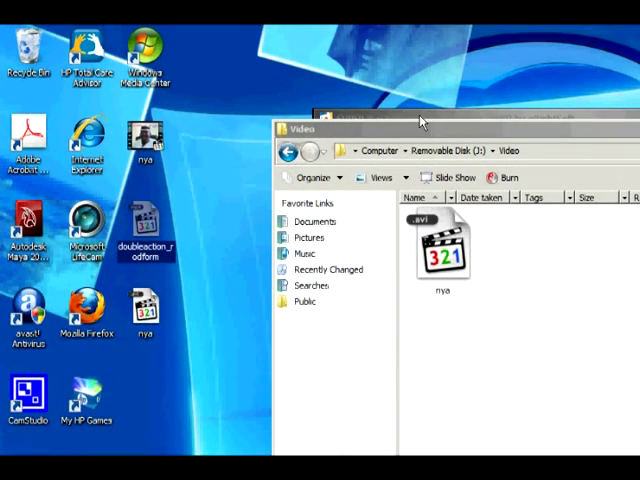
drag(408, 132, 317, 186)
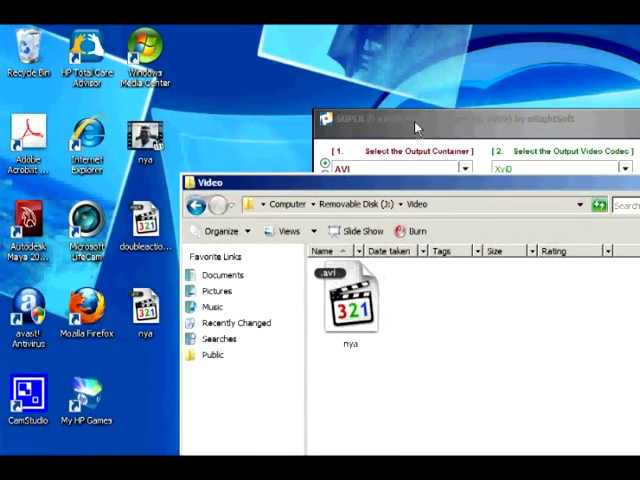
click(421, 126)
mouse_move(290, 183)
mouse_down()
mouse_move(207, 171)
mouse_move(120, 200)
mouse_up()
click(439, 124)
click(465, 169)
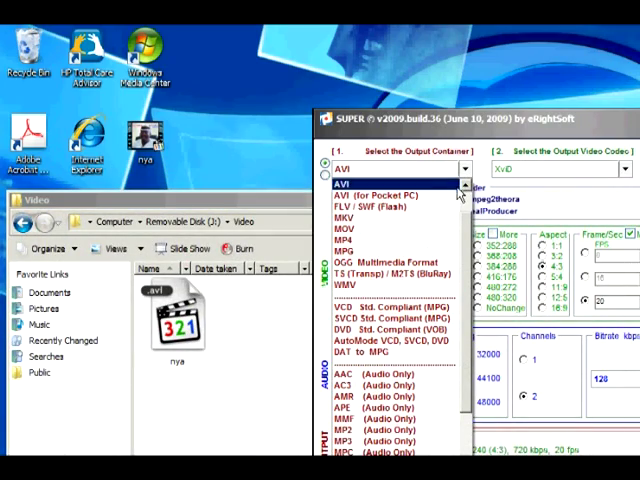
click(420, 212)
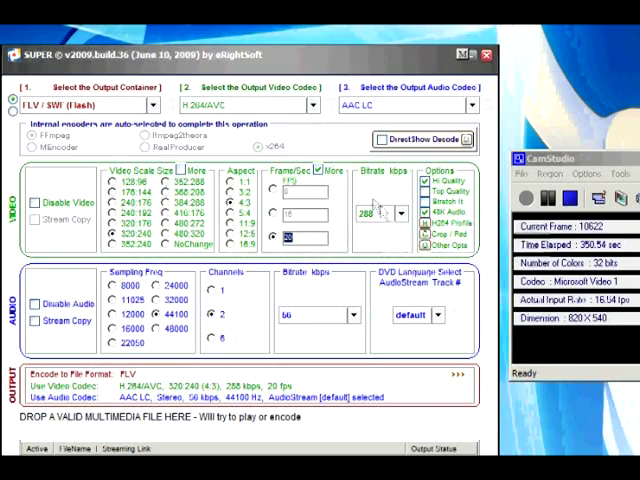
- Set video bitrate to 720 and audio to 56, keeping the H.264/AVC codec
click(400, 213)
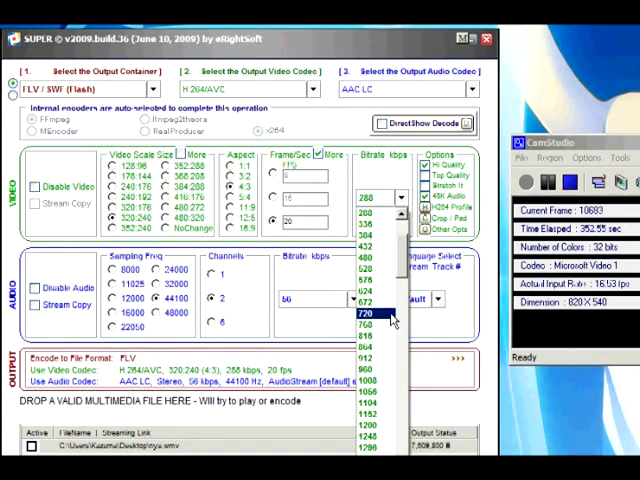
click(393, 316)
click(400, 199)
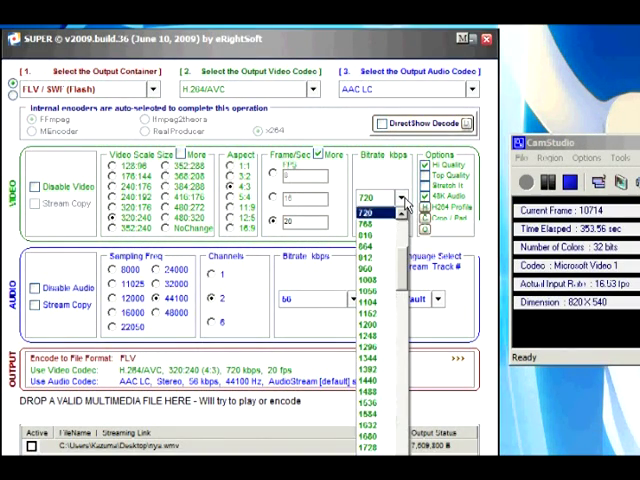
drag(413, 275, 412, 235)
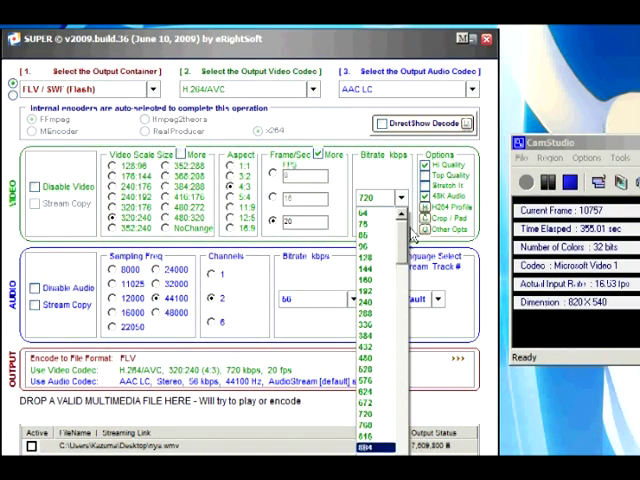
click(395, 162)
click(358, 304)
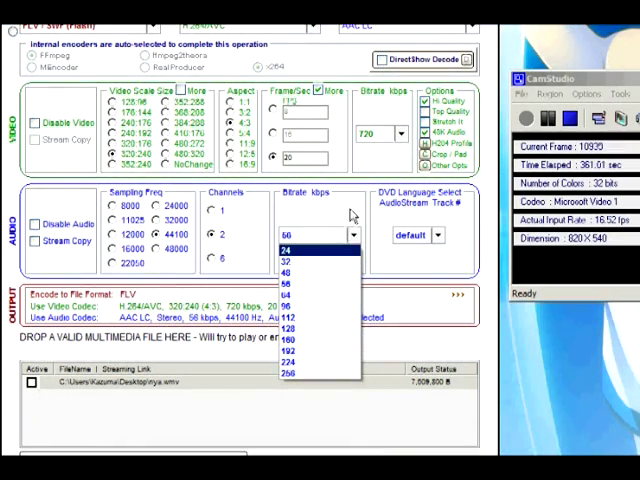
click(352, 215)
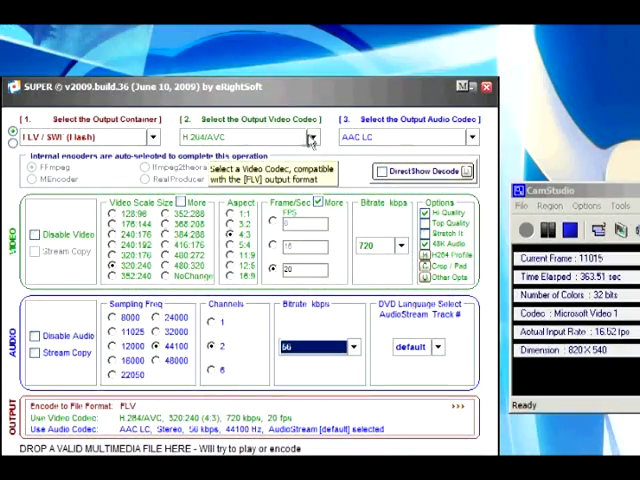
click(312, 139)
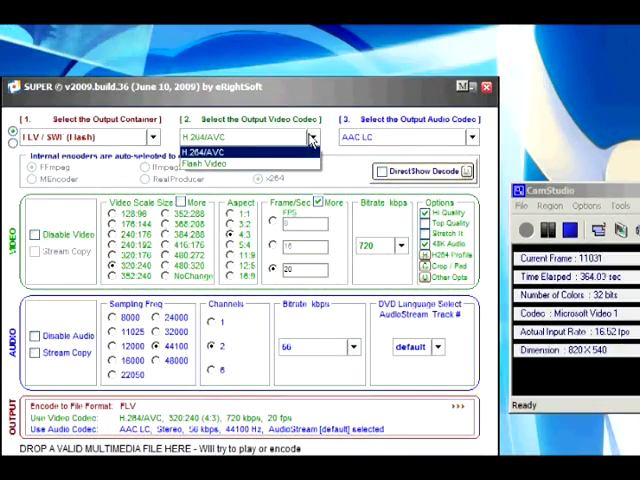
click(236, 152)
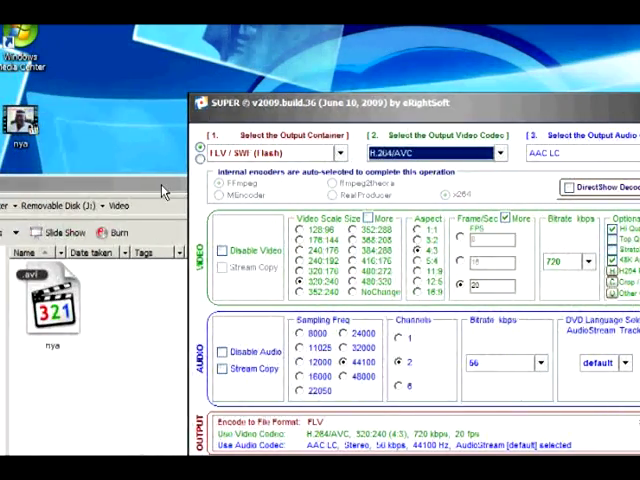
click(165, 195)
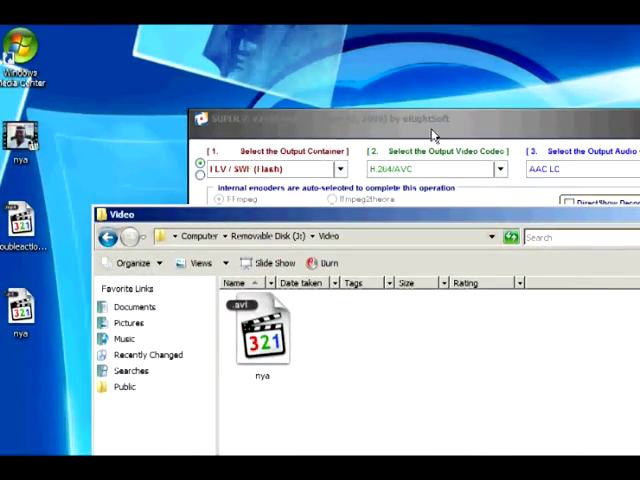
click(433, 135)
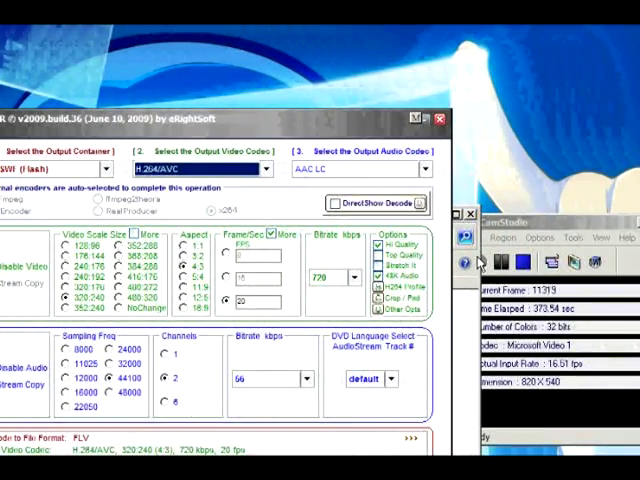
click(479, 258)
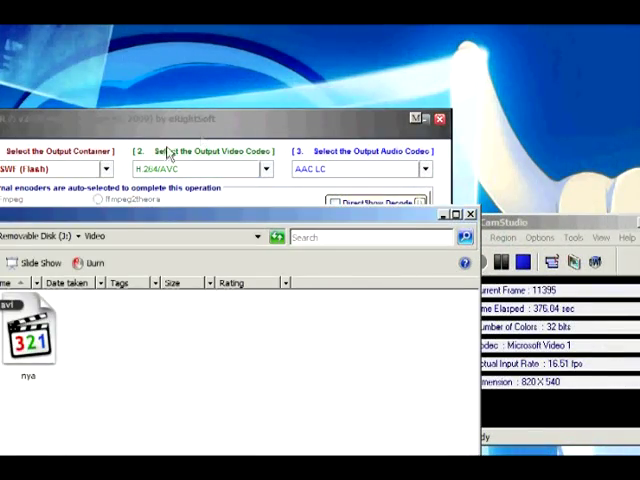